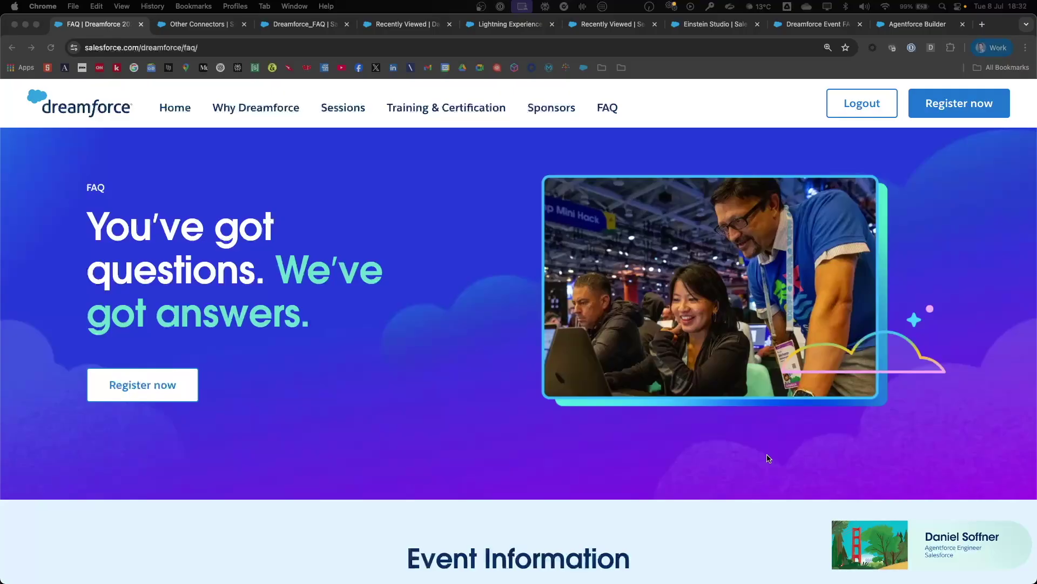
Start creating a new connector from the Connectors page.
{"action": "scroll", "coordinate": [769, 458], "scroll_direction": "down", "scroll_amount": 5}
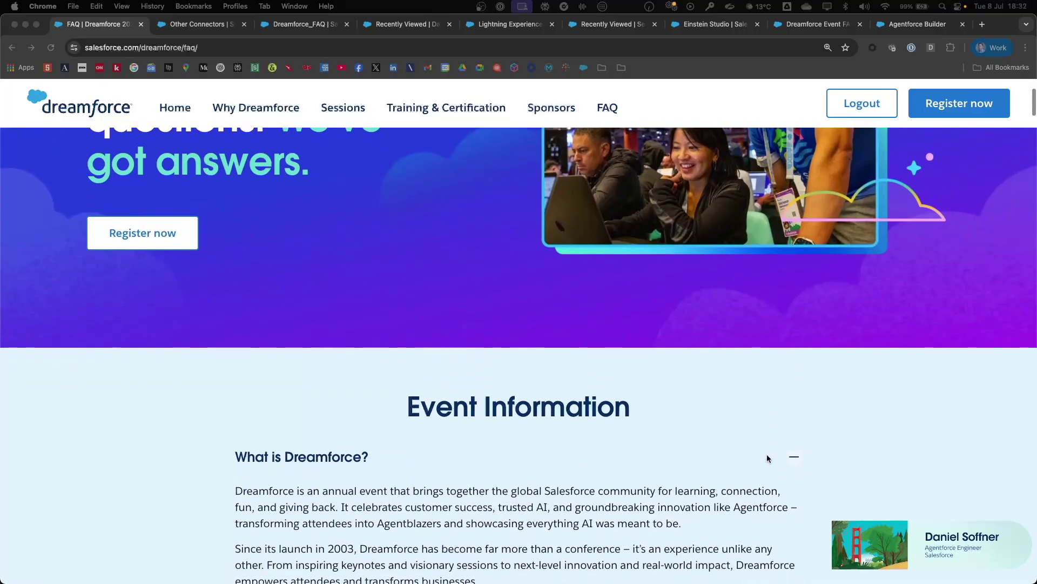
{"action": "scroll", "coordinate": [768, 457], "scroll_direction": "down", "scroll_amount": 7}
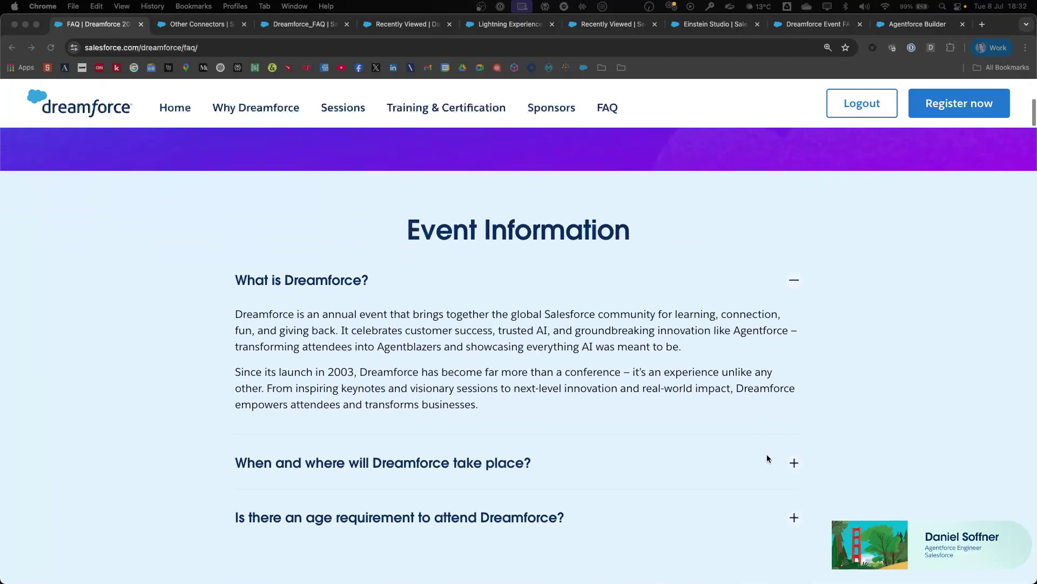
{"action": "scroll", "coordinate": [767, 459], "scroll_direction": "down", "scroll_amount": 13}
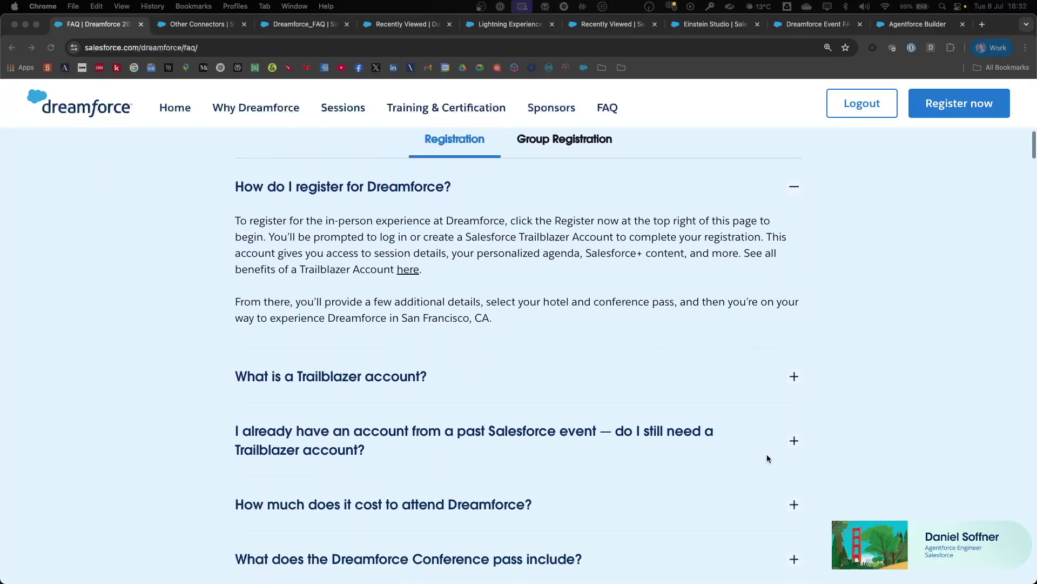
{"action": "scroll", "coordinate": [768, 459], "scroll_direction": "down", "scroll_amount": 19}
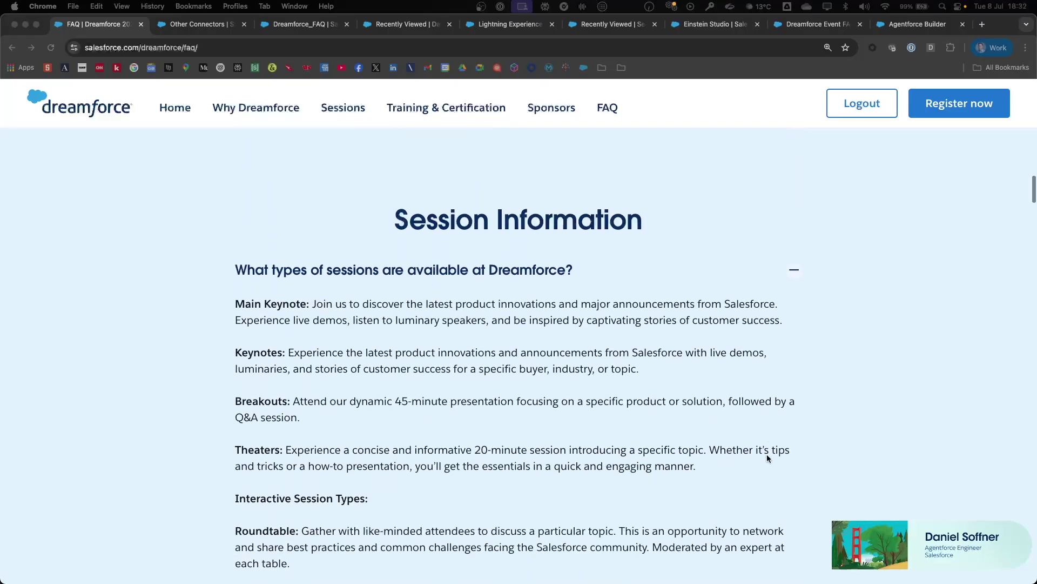
{"action": "scroll", "coordinate": [767, 454], "scroll_direction": "down", "scroll_amount": 20}
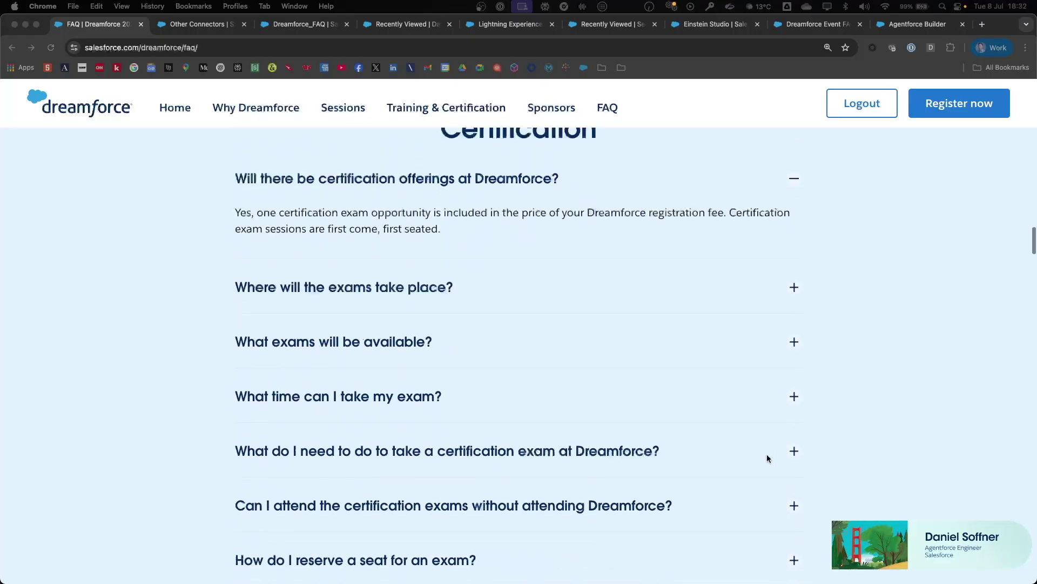
{"action": "scroll", "coordinate": [767, 457], "scroll_direction": "down", "scroll_amount": 15}
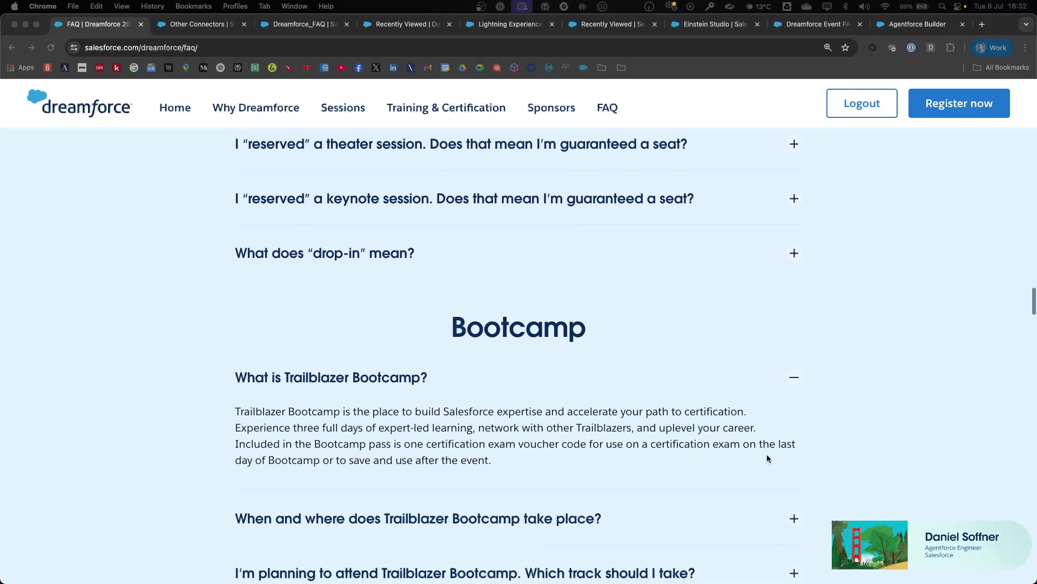
{"action": "scroll", "coordinate": [767, 456], "scroll_direction": "down", "scroll_amount": 13}
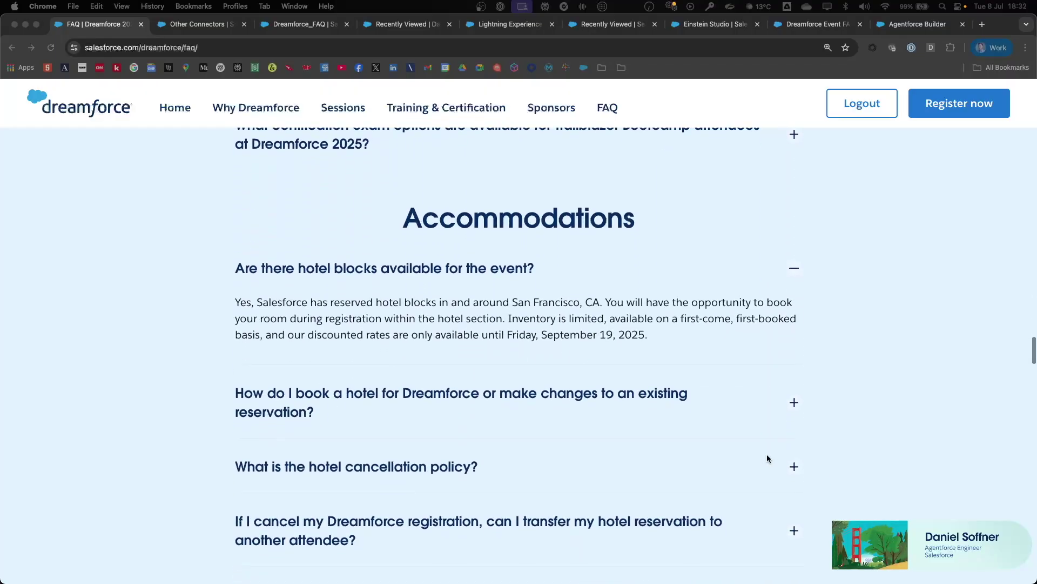
{"action": "scroll", "coordinate": [767, 459], "scroll_direction": "down", "scroll_amount": 19}
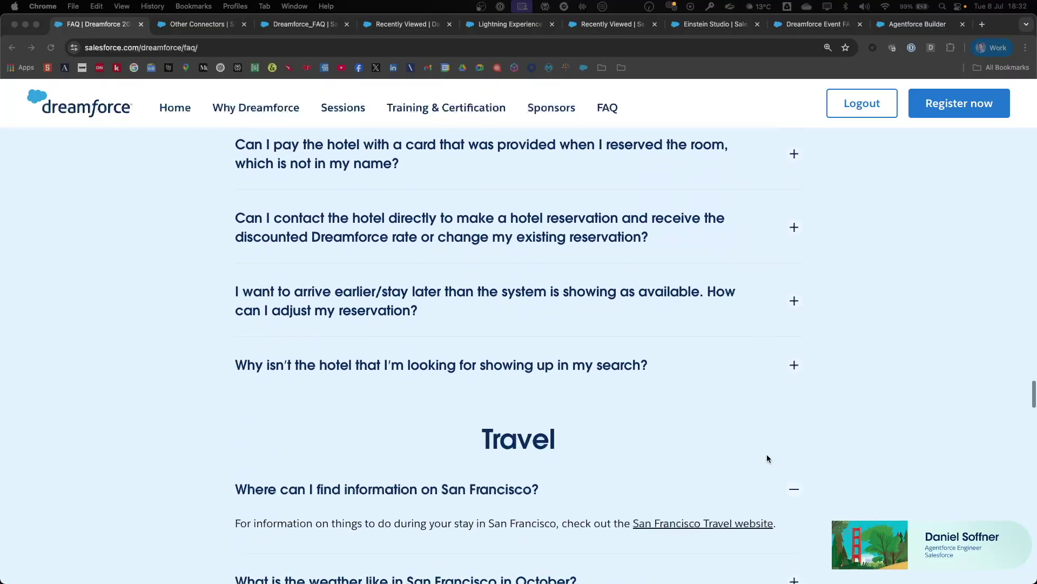
{"action": "scroll", "coordinate": [768, 459], "scroll_direction": "down", "scroll_amount": 4}
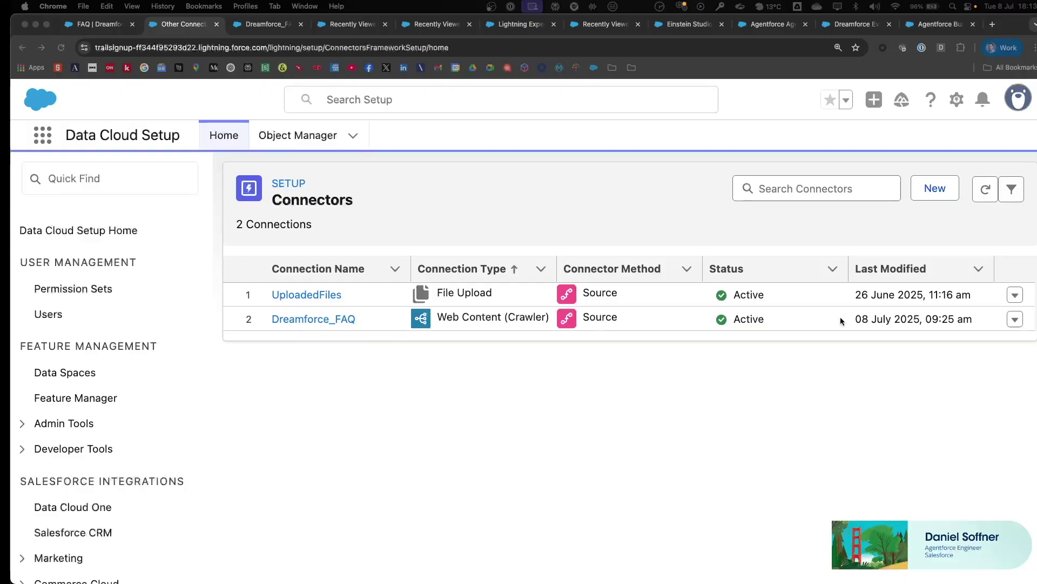
{"action": "left_click", "coordinate": [936, 189]}
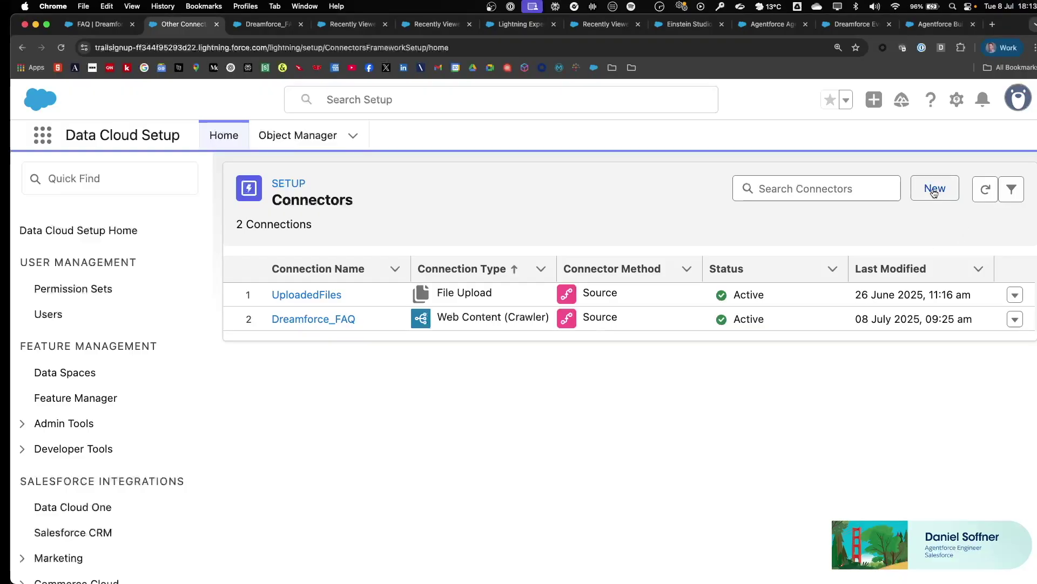
Choose Web Content (Sitemap) as the connector type, passing over Web Content (Crawler).
{"action": "scroll", "coordinate": [591, 250], "scroll_direction": "down", "scroll_amount": 15}
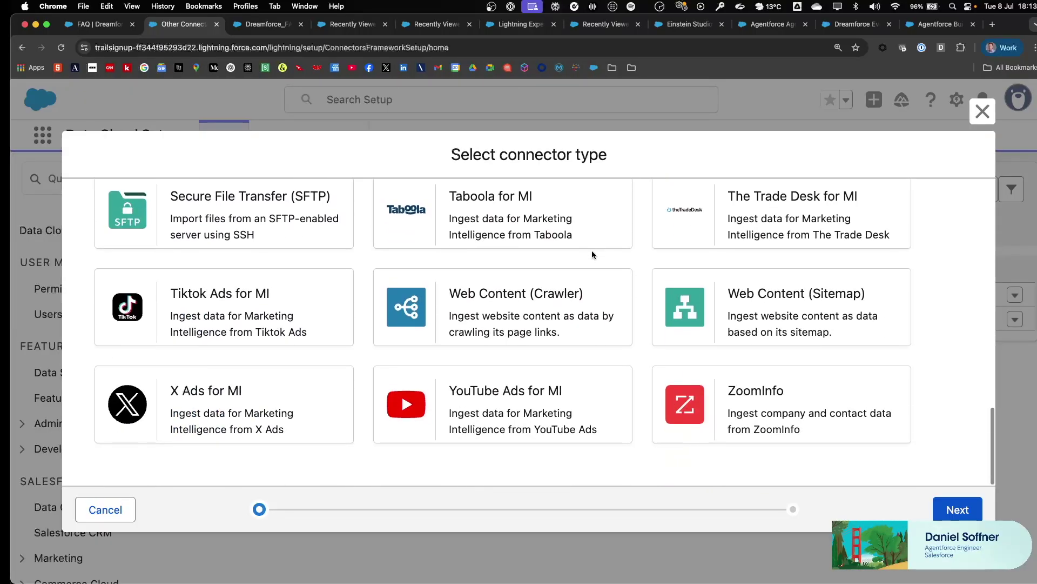
{"action": "left_click", "coordinate": [577, 316]}
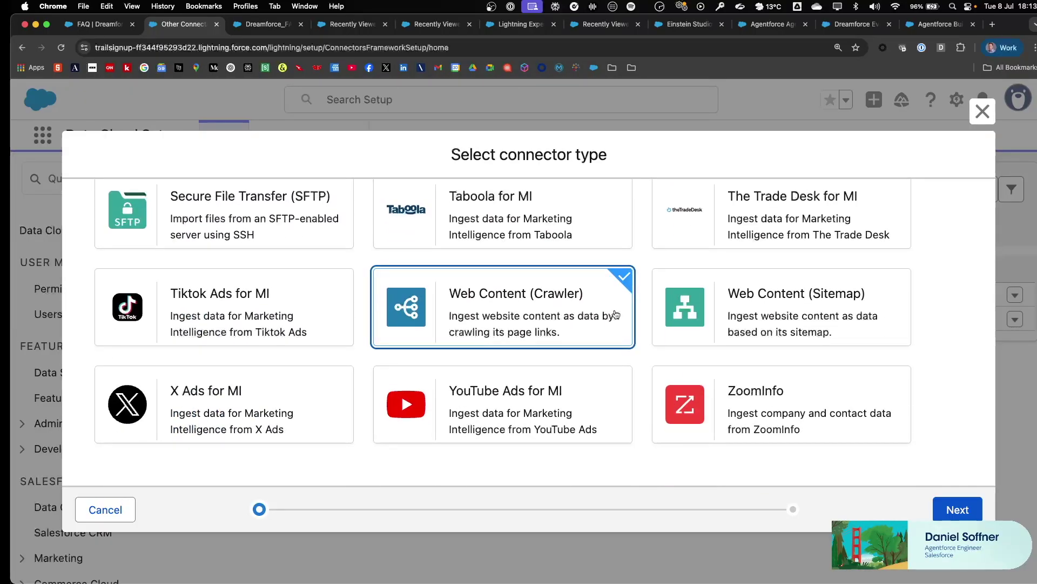
{"action": "left_click", "coordinate": [807, 318]}
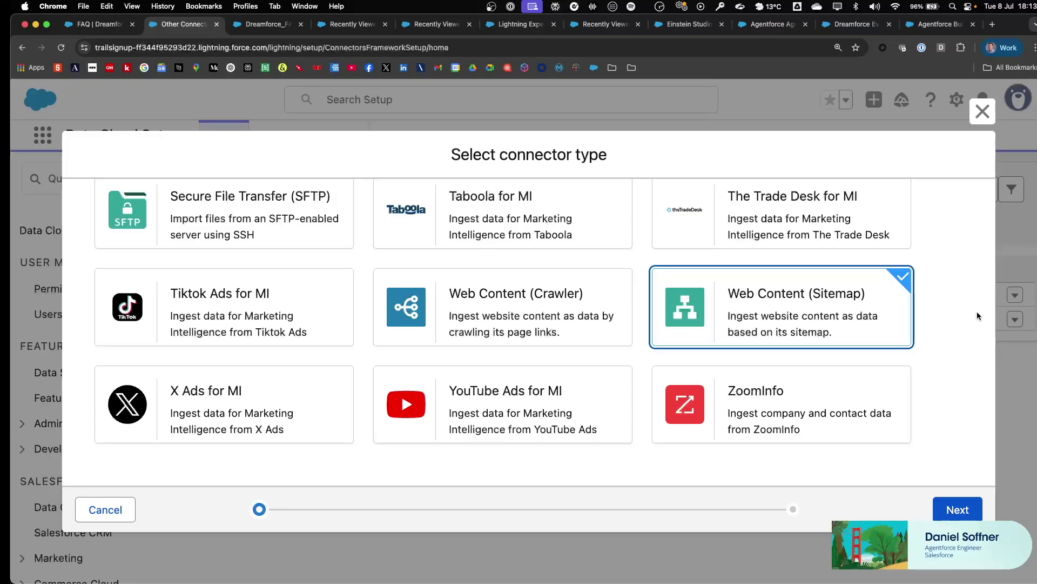
Show the Dreamforce_FAQ crawler connection's settings, with the FAQ URL and passing test result.
{"action": "left_click", "coordinate": [268, 26]}
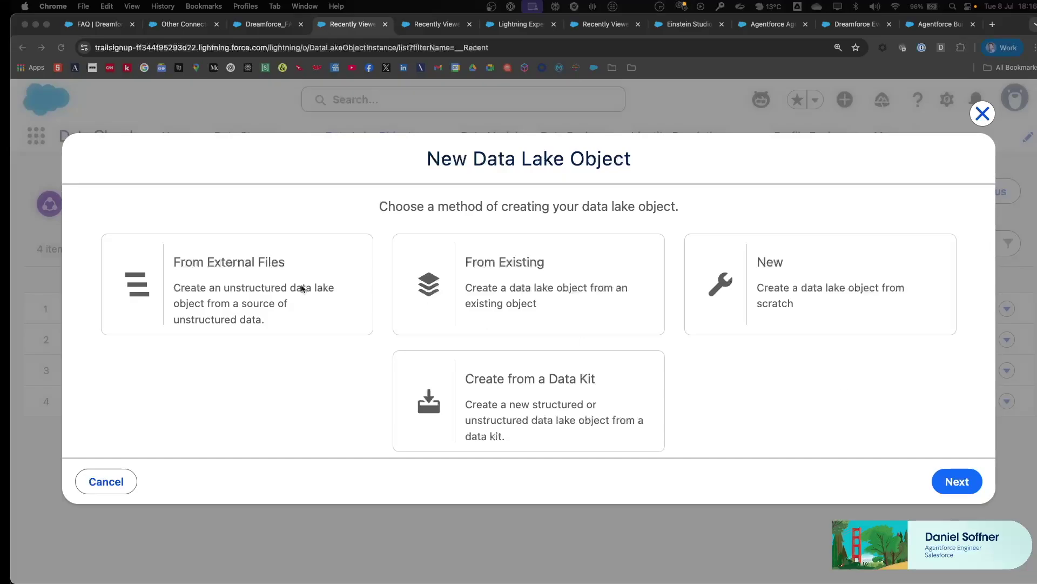
Begin a Data Lake Object from external files with Web Content (Crawler) as the source.
{"action": "left_click", "coordinate": [266, 285]}
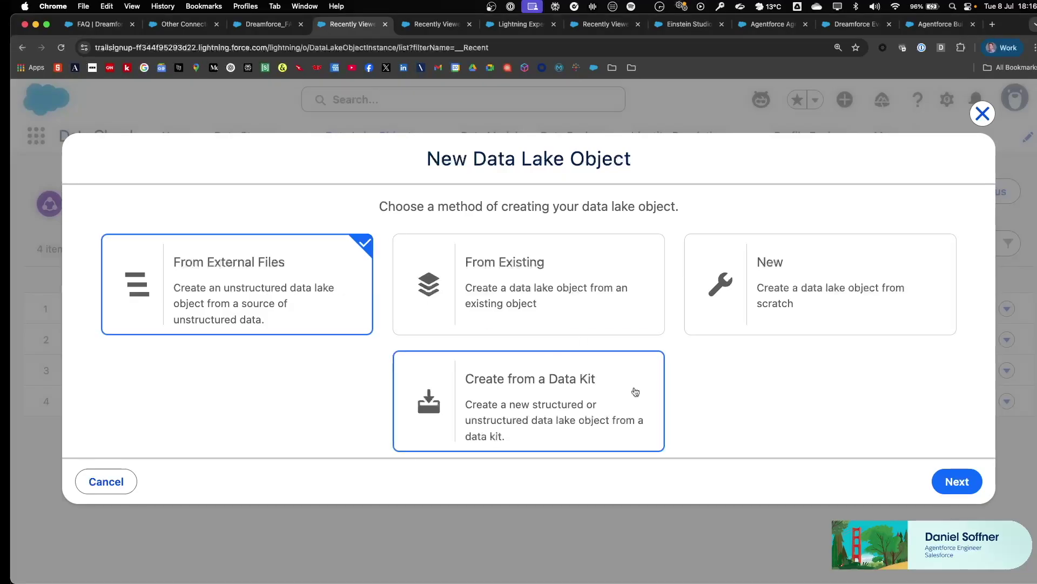
{"action": "left_click", "coordinate": [960, 483]}
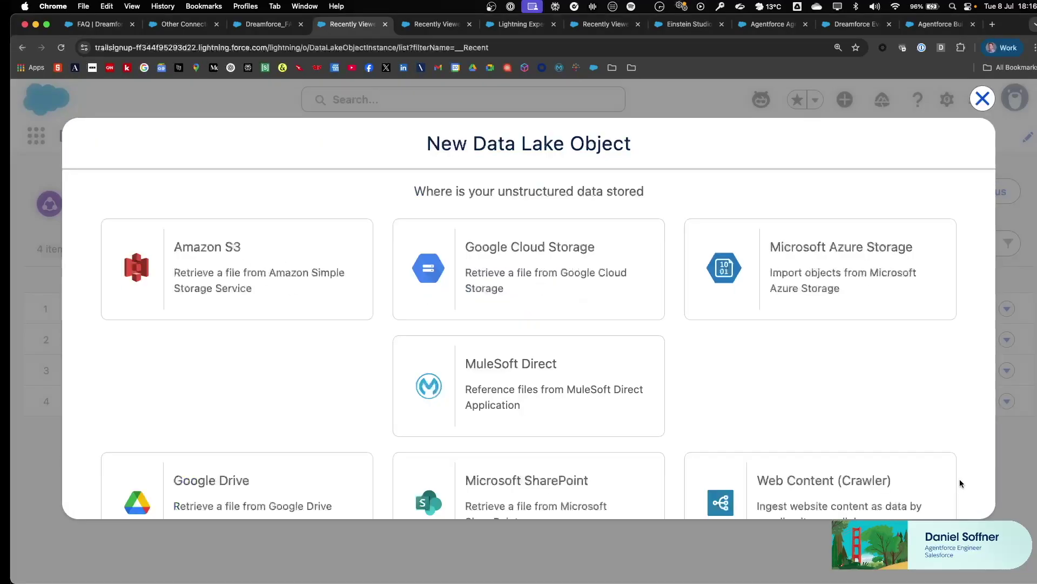
{"action": "scroll", "coordinate": [773, 389], "scroll_direction": "down", "scroll_amount": 2}
{"action": "scroll", "coordinate": [774, 389], "scroll_direction": "down", "scroll_amount": 2}
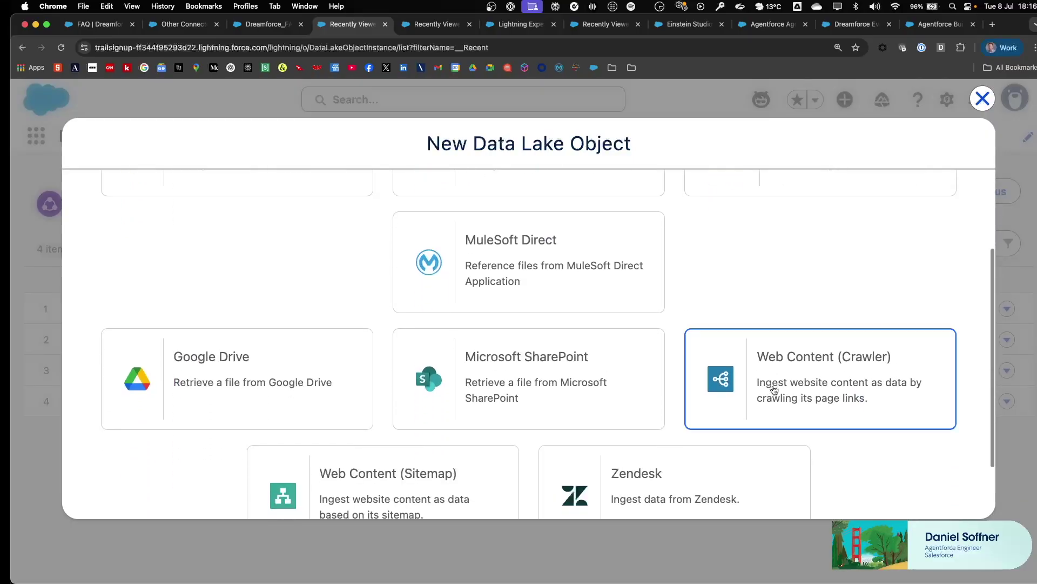
{"action": "left_click", "coordinate": [856, 384]}
{"action": "scroll", "coordinate": [864, 384], "scroll_direction": "down", "scroll_amount": 2}
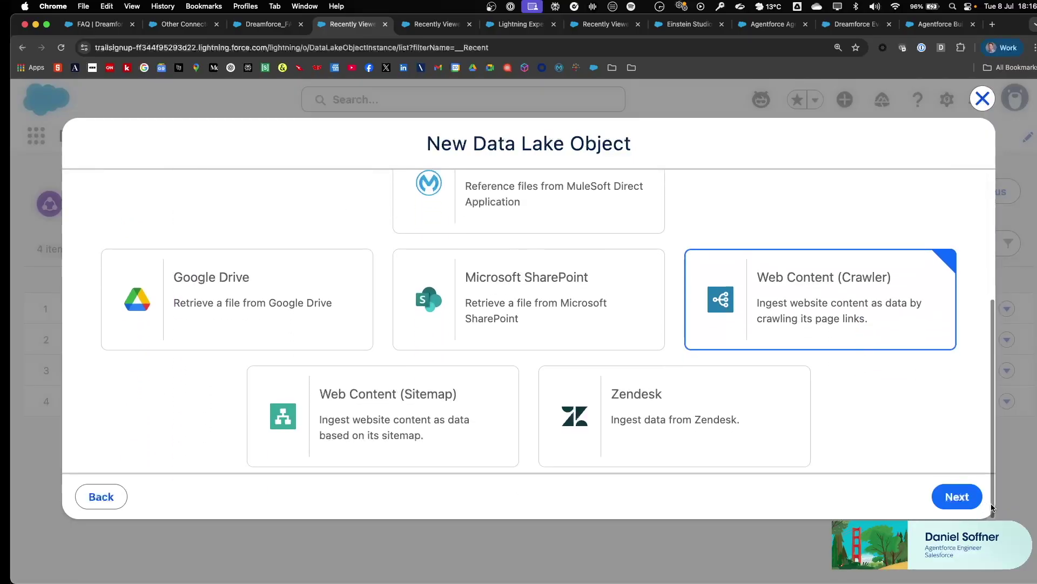
{"action": "left_click", "coordinate": [957, 495]}
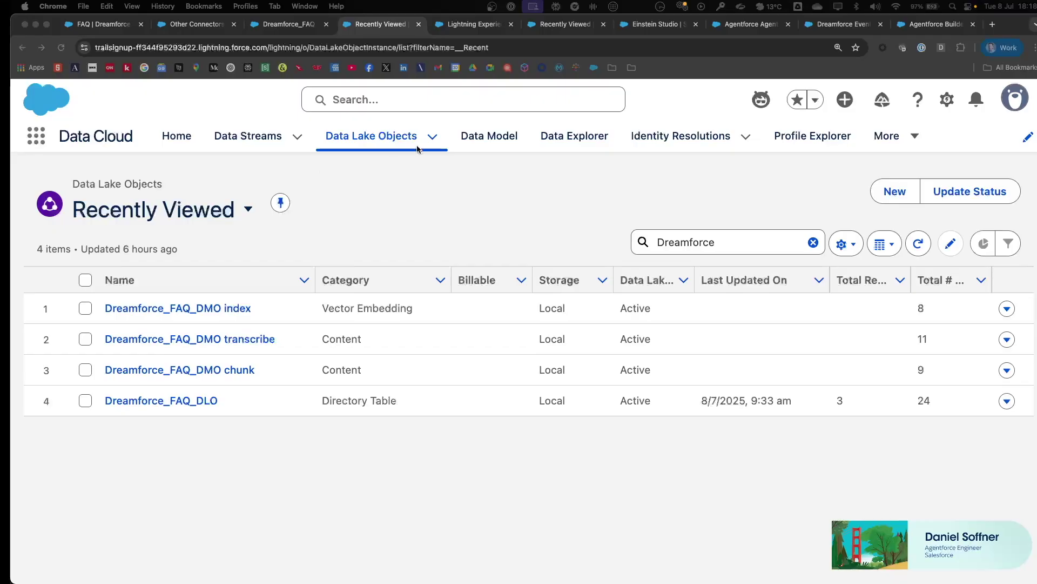
Review the Dreamforce data model objects, the Search Index, and the Einstein Studio retrievers.
{"action": "left_click", "coordinate": [468, 25]}
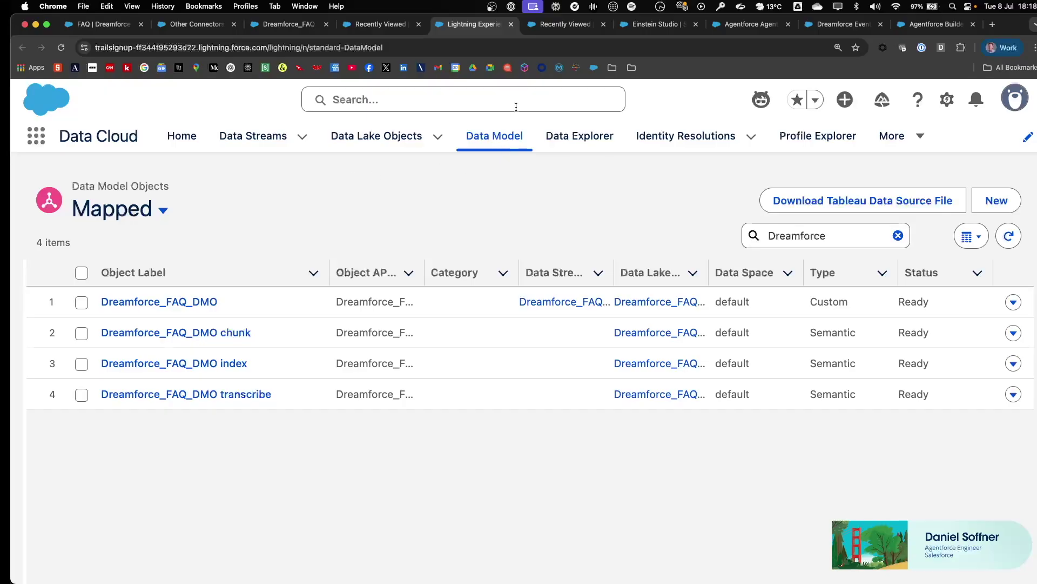
{"action": "left_click", "coordinate": [573, 29]}
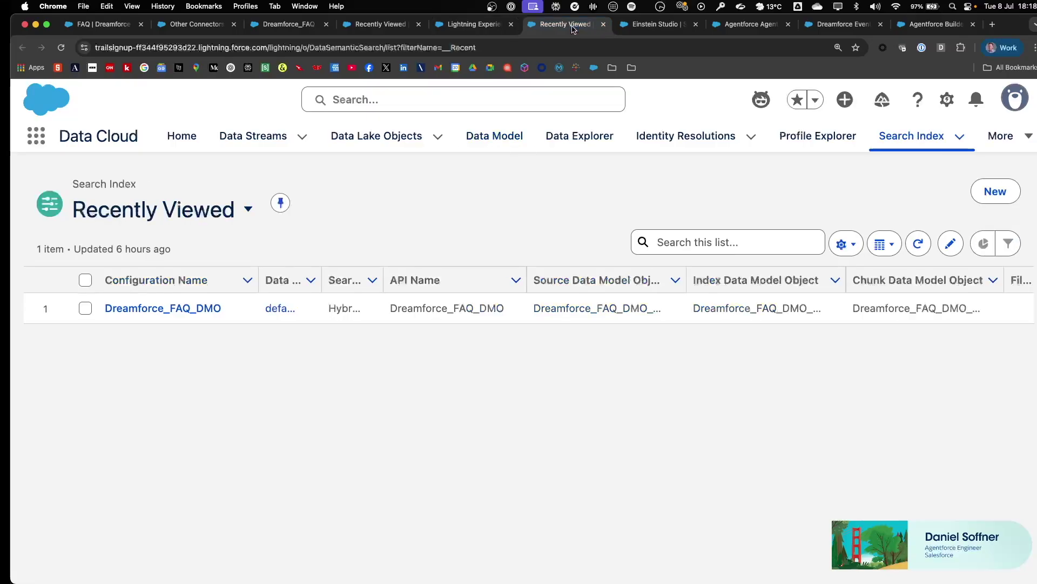
{"action": "left_click", "coordinate": [661, 27]}
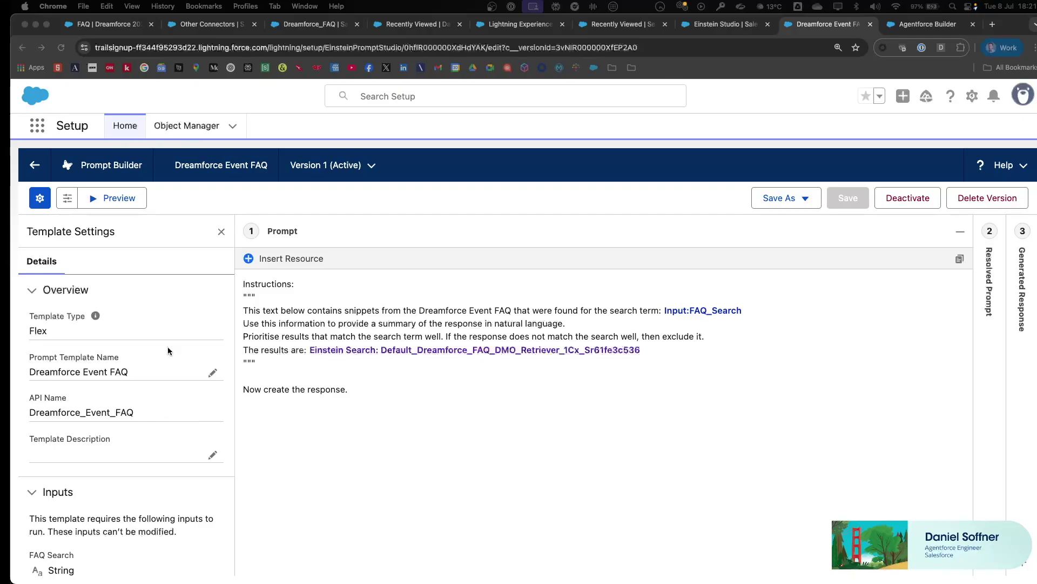
Review the Dreamforce Event FAQ template's FAQ_Search input, GPT 4 Omni Mini model and response settings.
{"action": "scroll", "coordinate": [167, 347], "scroll_direction": "down", "scroll_amount": 5}
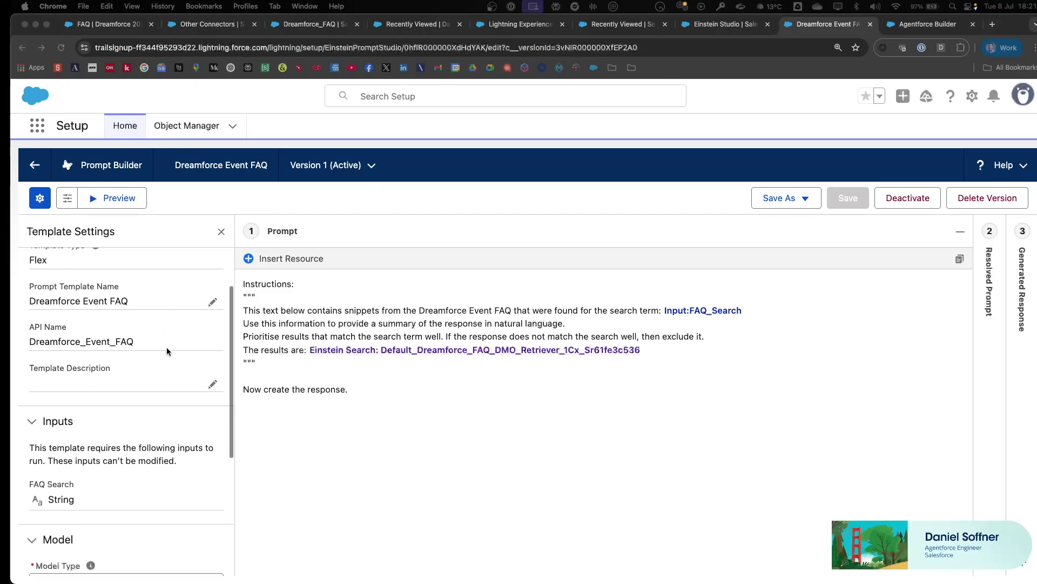
{"action": "scroll", "coordinate": [168, 350], "scroll_direction": "down", "scroll_amount": 1}
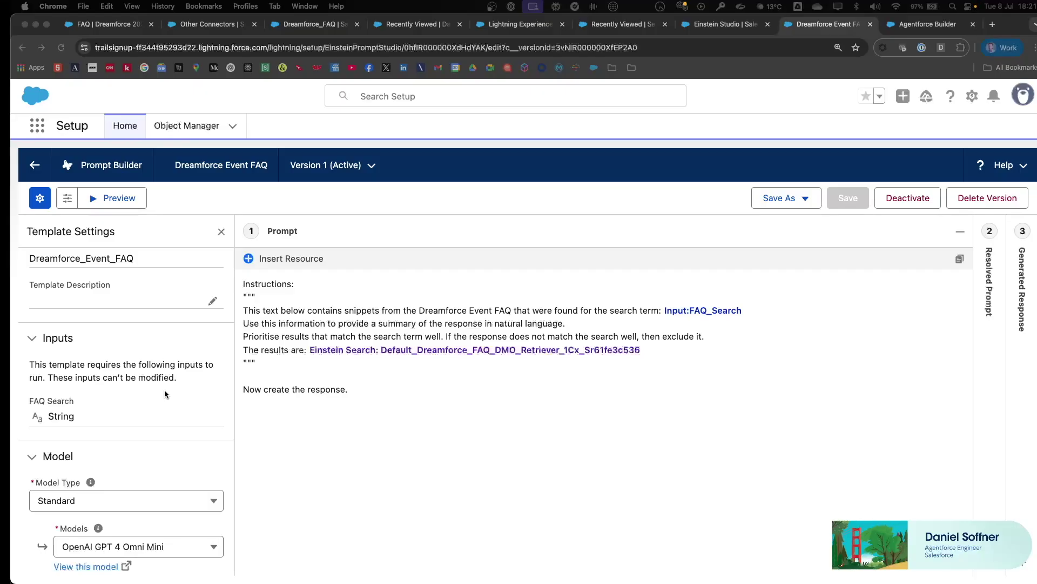
{"action": "scroll", "coordinate": [165, 392], "scroll_direction": "down", "scroll_amount": 6}
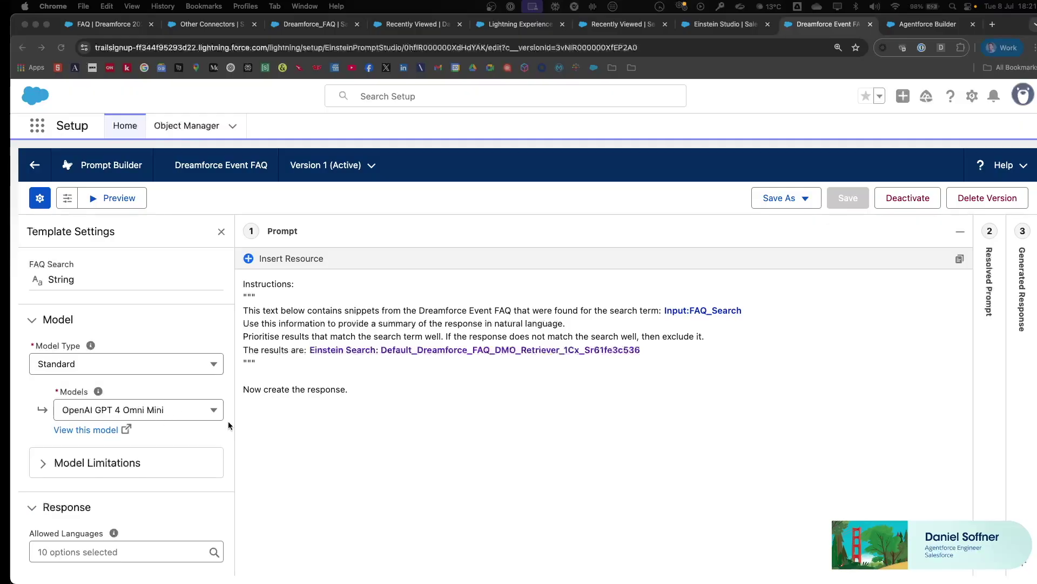
{"action": "left_click", "coordinate": [411, 420]}
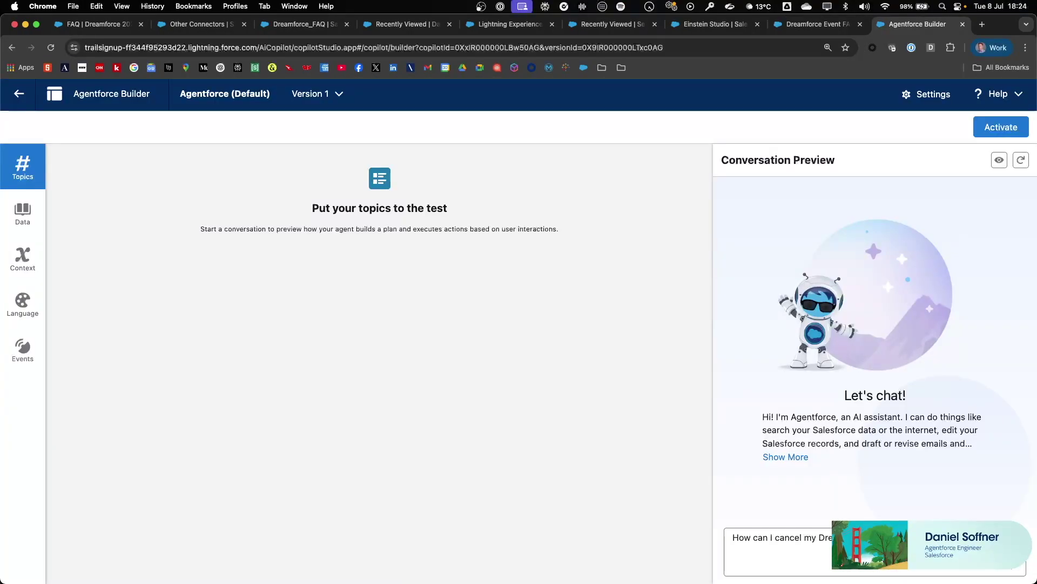
Ask the agent 'How can I cancel my Dreamforce registration ?' and review its plan trace.
{"action": "key", "text": "Return"}
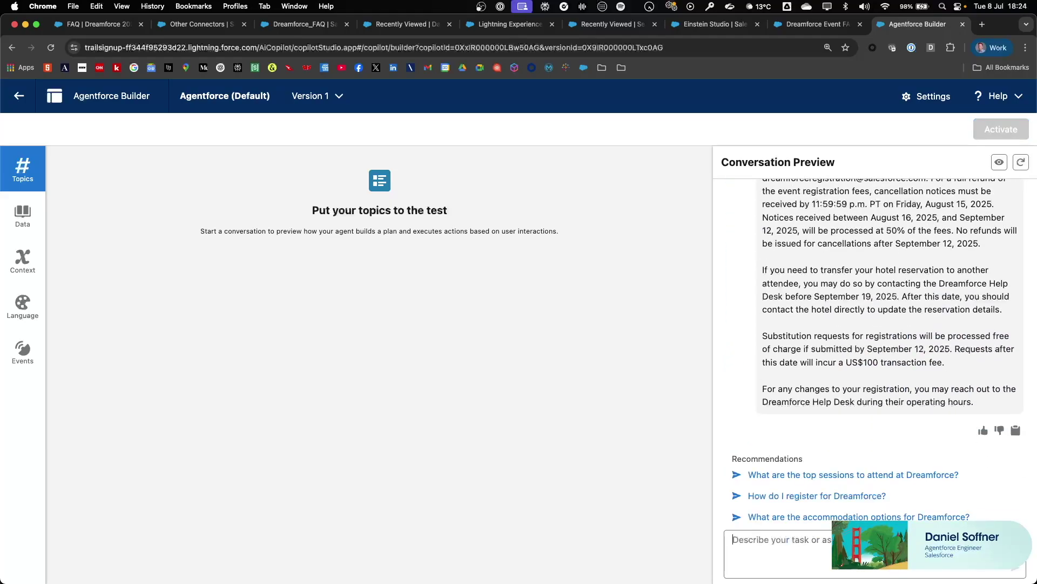
{"action": "scroll", "coordinate": [848, 345], "scroll_direction": "up", "scroll_amount": 3}
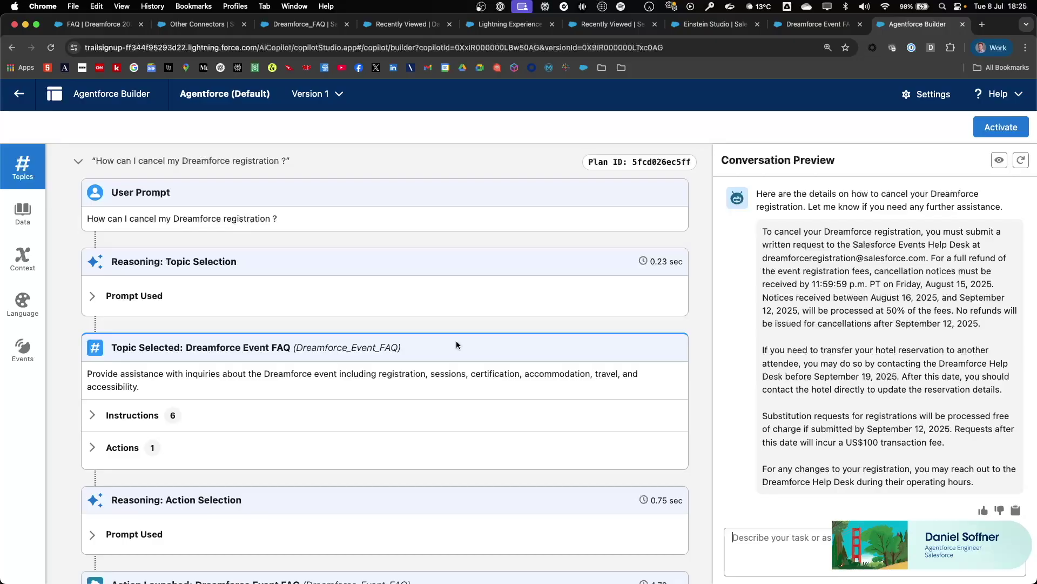
{"action": "scroll", "coordinate": [456, 345], "scroll_direction": "down", "scroll_amount": 5}
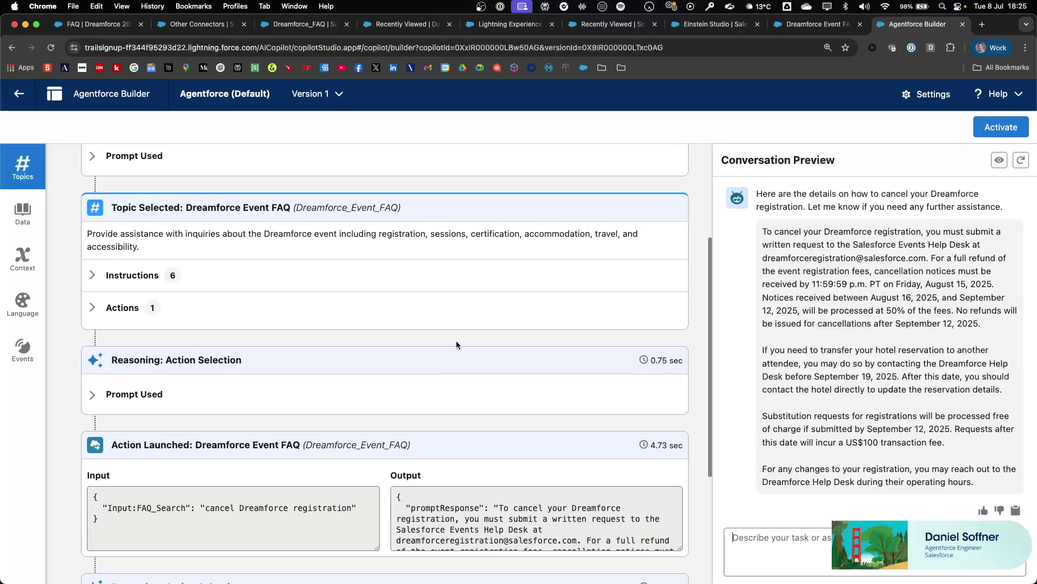
{"action": "scroll", "coordinate": [456, 345], "scroll_direction": "down", "scroll_amount": 2}
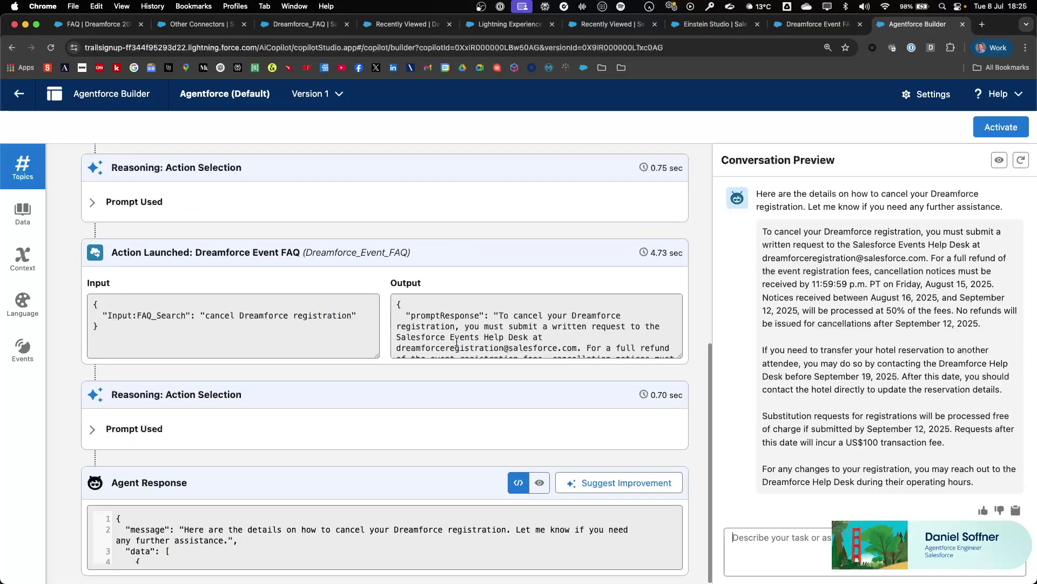
{"action": "scroll", "coordinate": [456, 341], "scroll_direction": "down", "scroll_amount": 2}
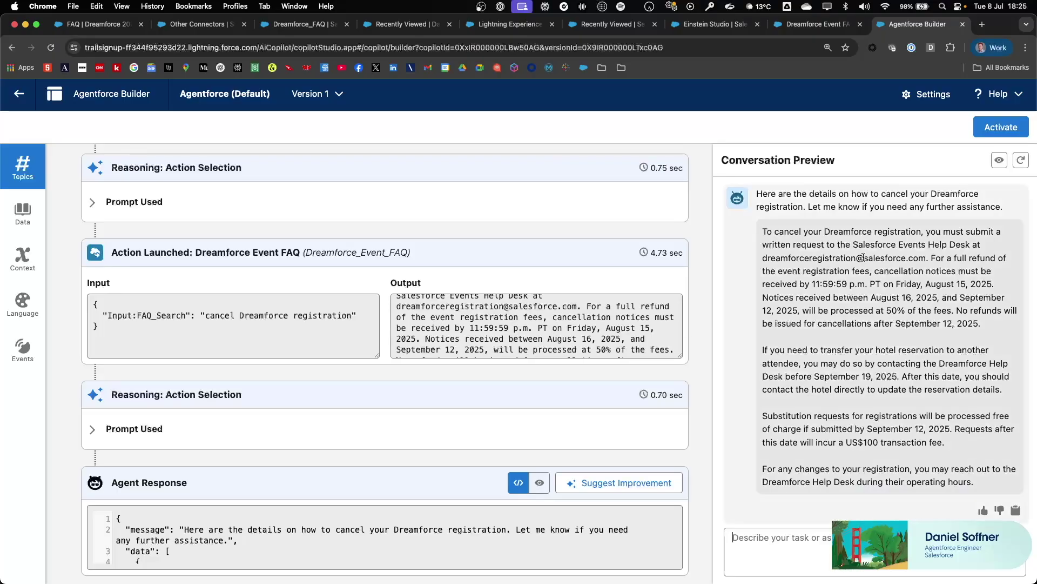
Highlight the agent's cancellation reply and compare it with the FAQ's cancellation policy.
{"action": "left_click_drag", "start_coordinate": [763, 228], "coordinate": [840, 292]}
{"action": "left_click_drag", "start_coordinate": [959, 350], "coordinate": [1002, 393]}
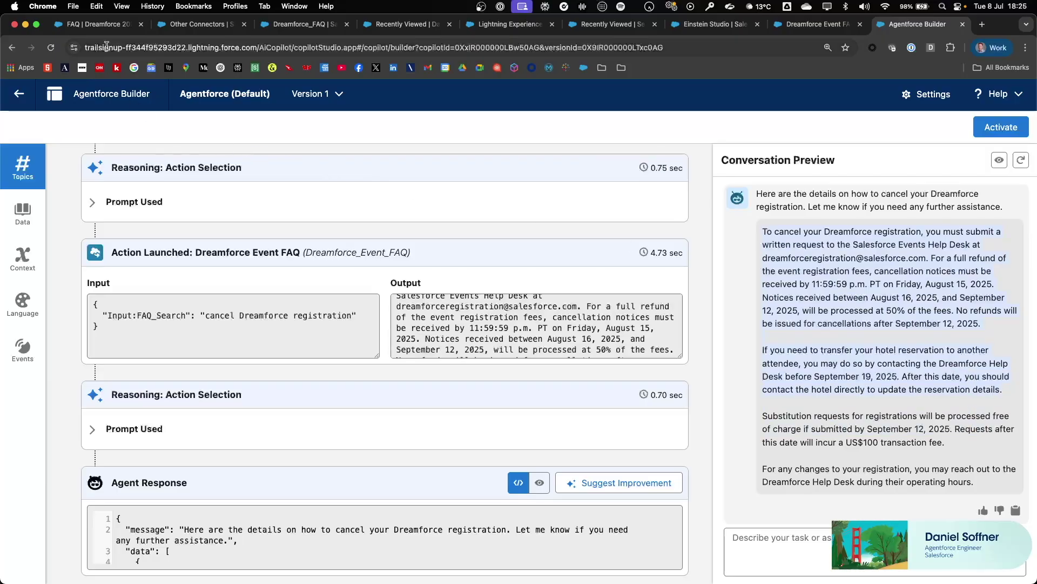
{"action": "left_click", "coordinate": [101, 27]}
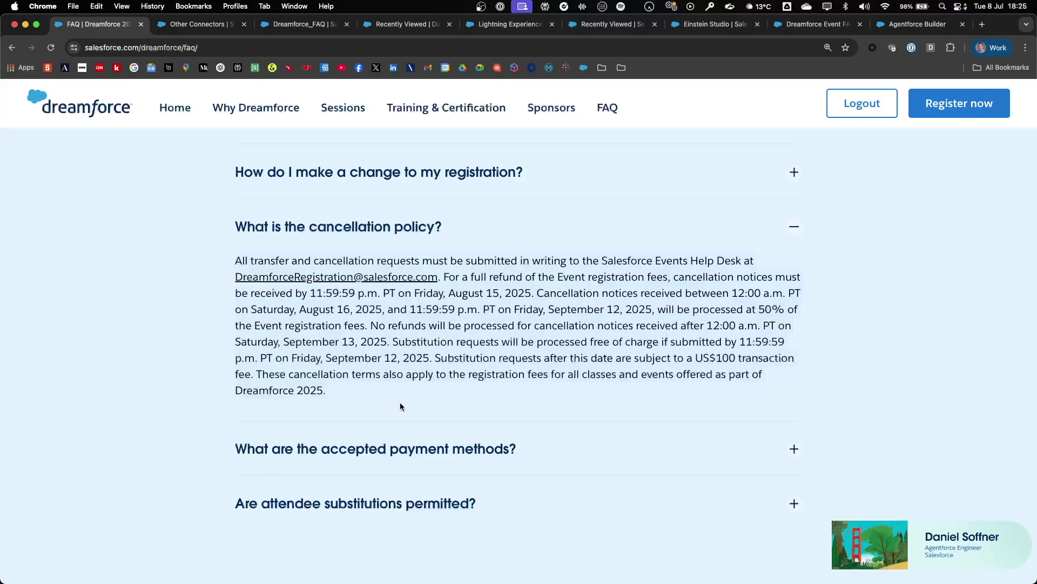
Return from the Dreamforce FAQ page to Agentforce Builder.
{"action": "key", "text": "ctrl+shift+Tab"}
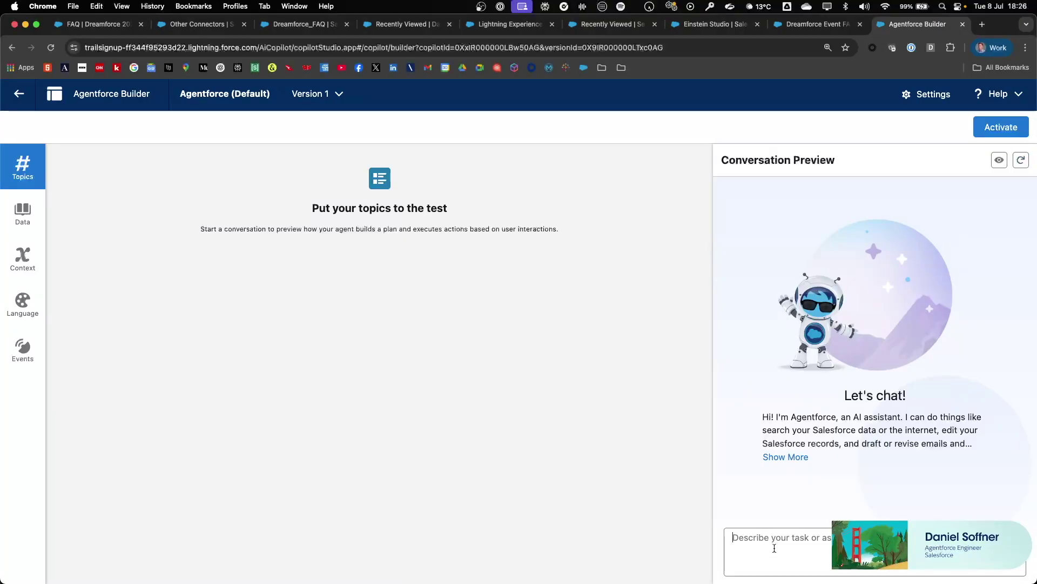
Ask 'How accessible is Dreamforce ?' and compare the reply with the FAQ Accessibility section.
{"action": "key", "text": "super+v"}
{"action": "key", "text": "Return"}
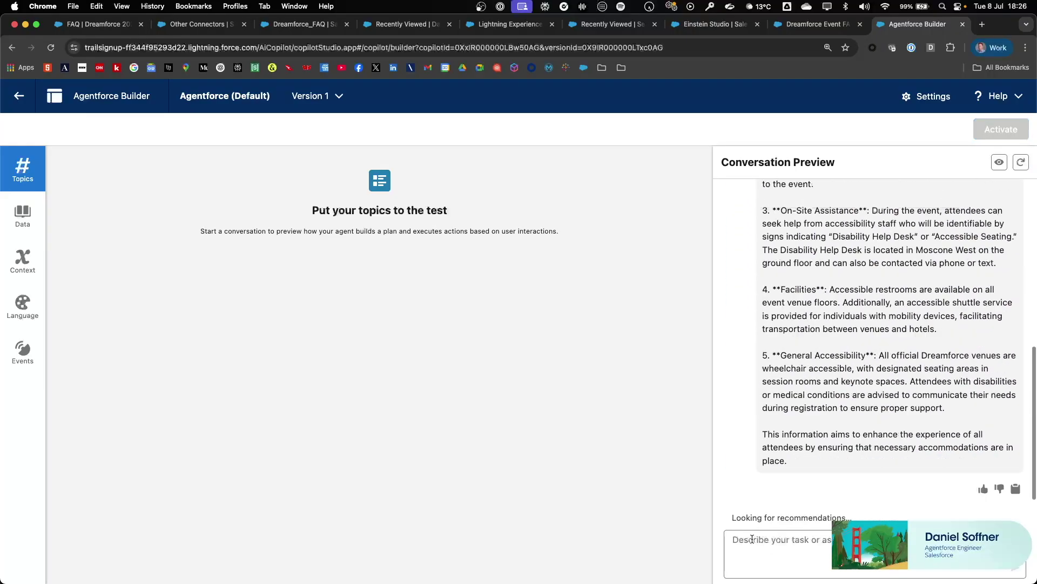
{"action": "scroll", "coordinate": [847, 435], "scroll_direction": "up", "scroll_amount": 6}
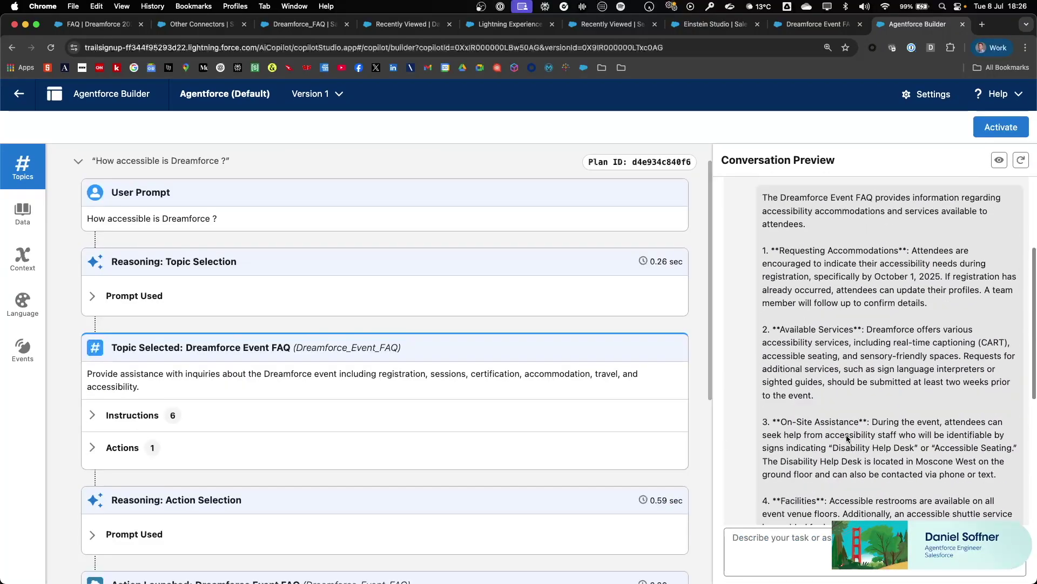
{"action": "scroll", "coordinate": [847, 436], "scroll_direction": "down", "scroll_amount": 1}
{"action": "scroll", "coordinate": [846, 435], "scroll_direction": "down", "scroll_amount": 1}
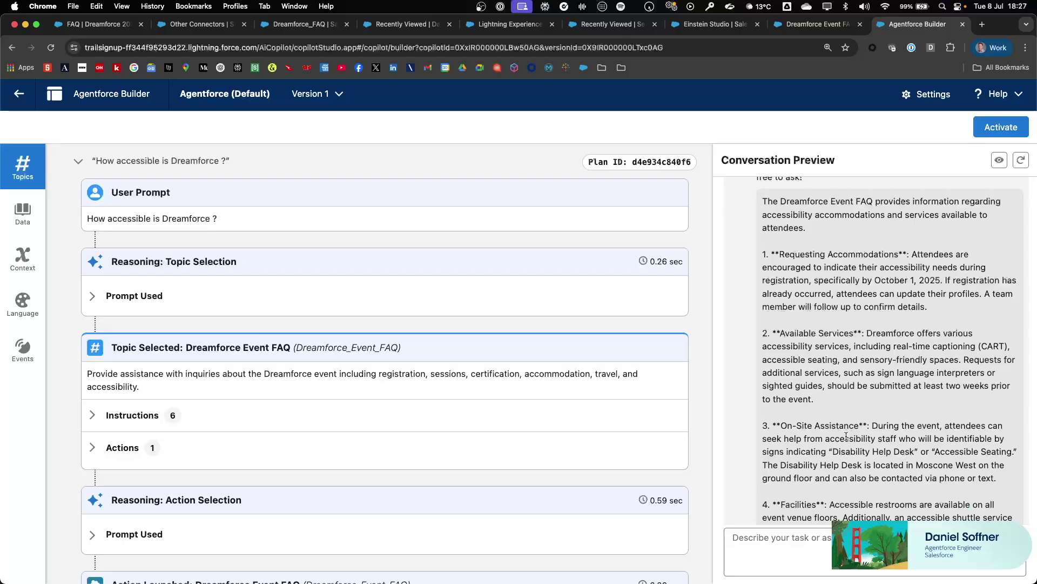
{"action": "scroll", "coordinate": [846, 436], "scroll_direction": "down", "scroll_amount": 5}
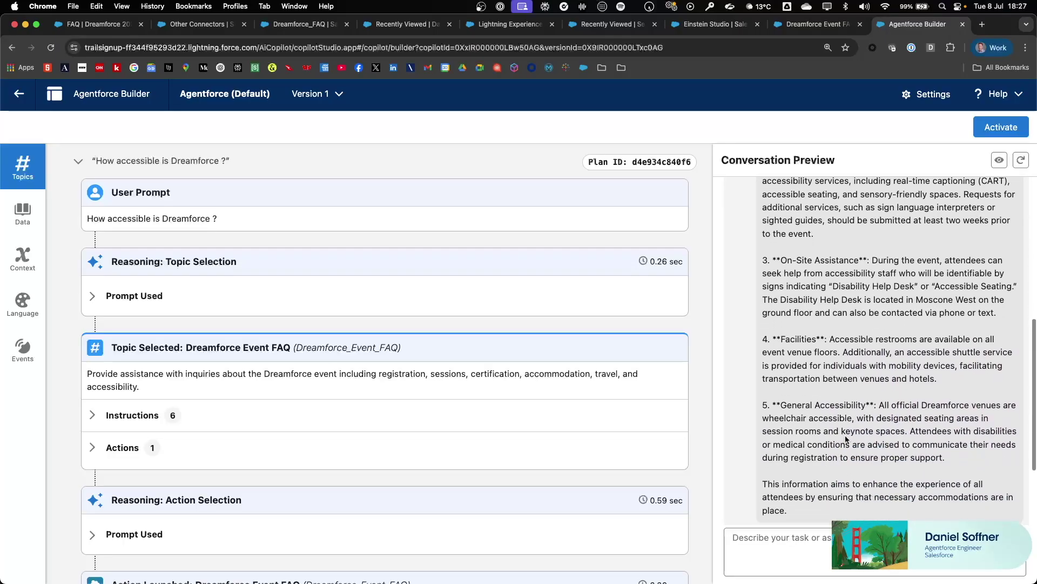
{"action": "left_click", "coordinate": [94, 24]}
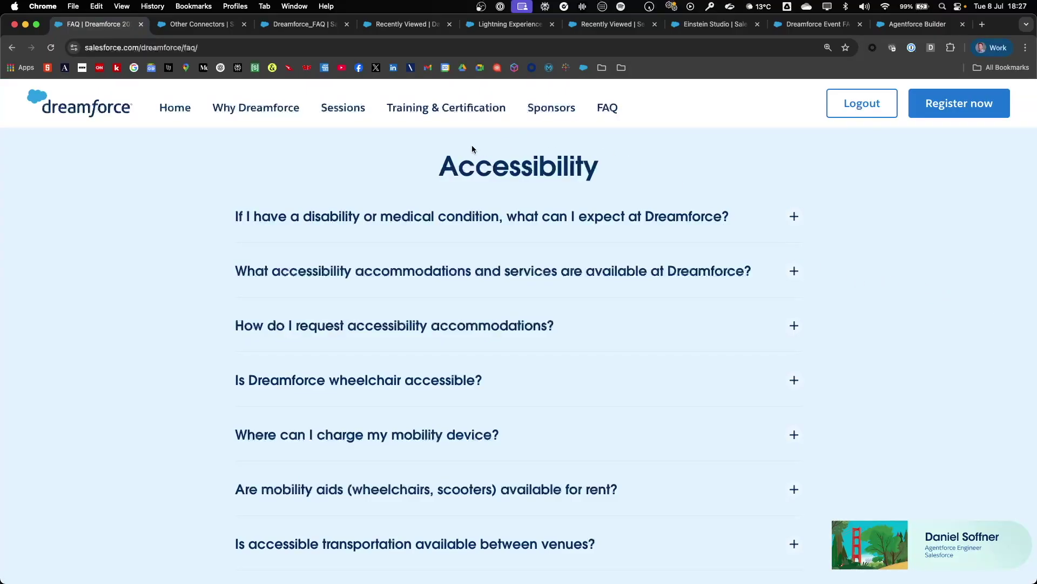
{"action": "left_click", "coordinate": [918, 23]}
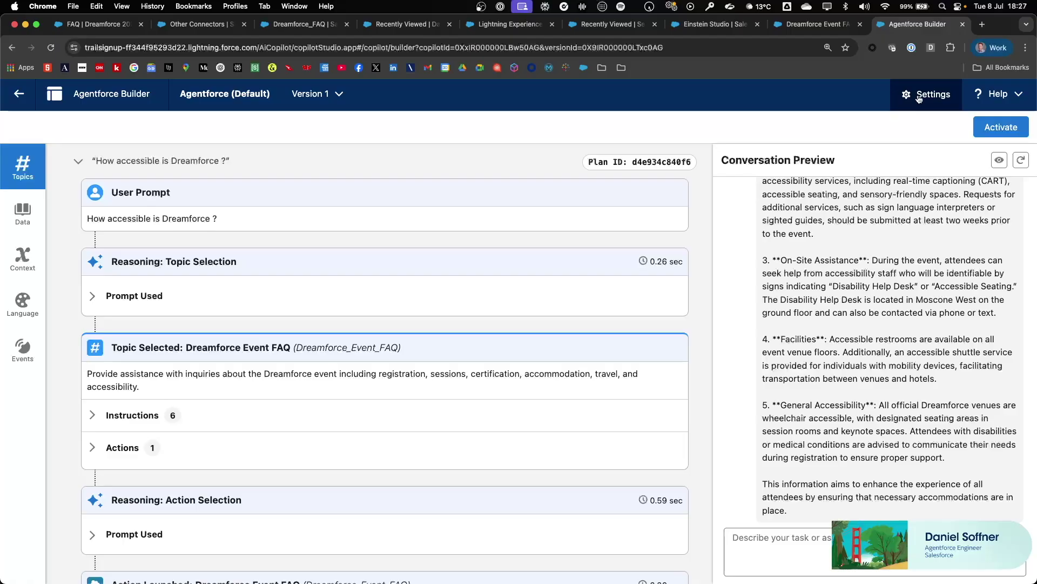